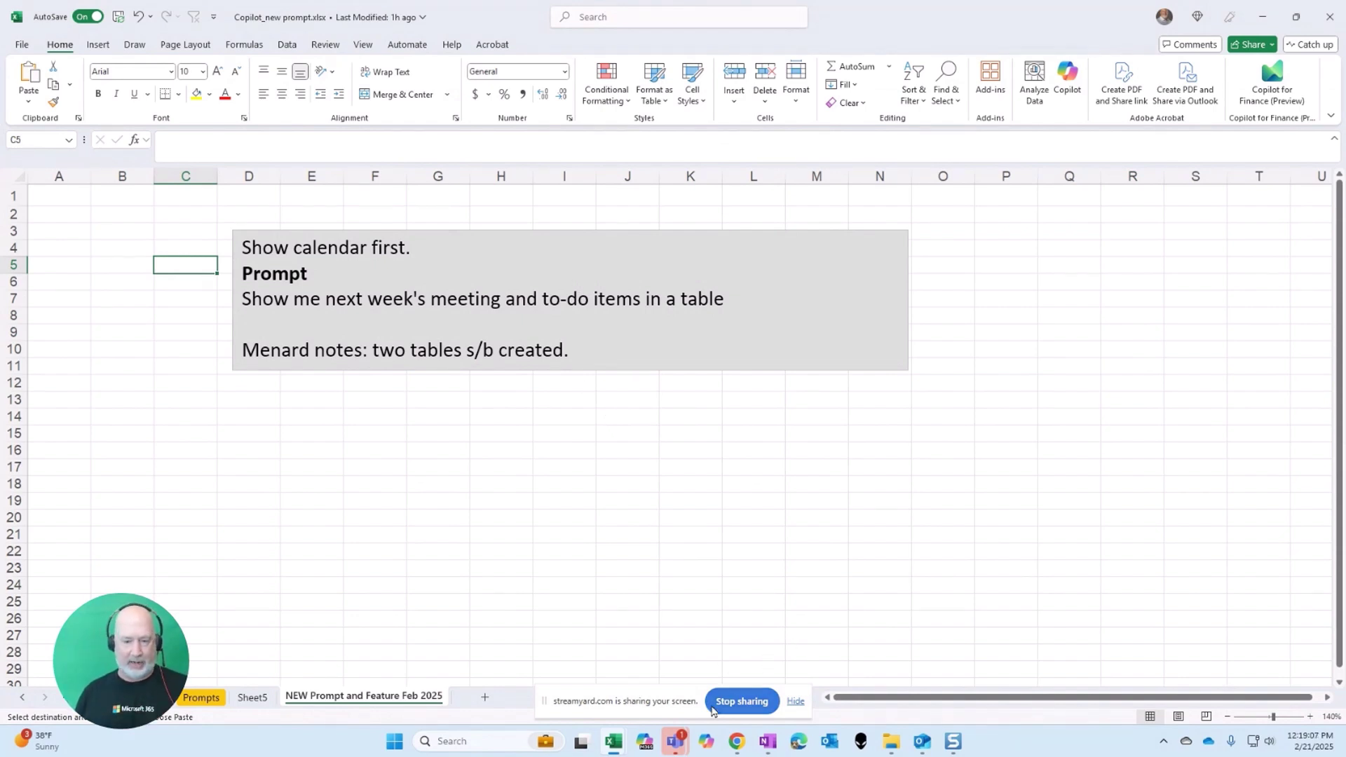
- Bring up the Teams calendar and advance it to the February 24–28, 2025 week
mouse_move(676, 742)
left_click(648, 681)
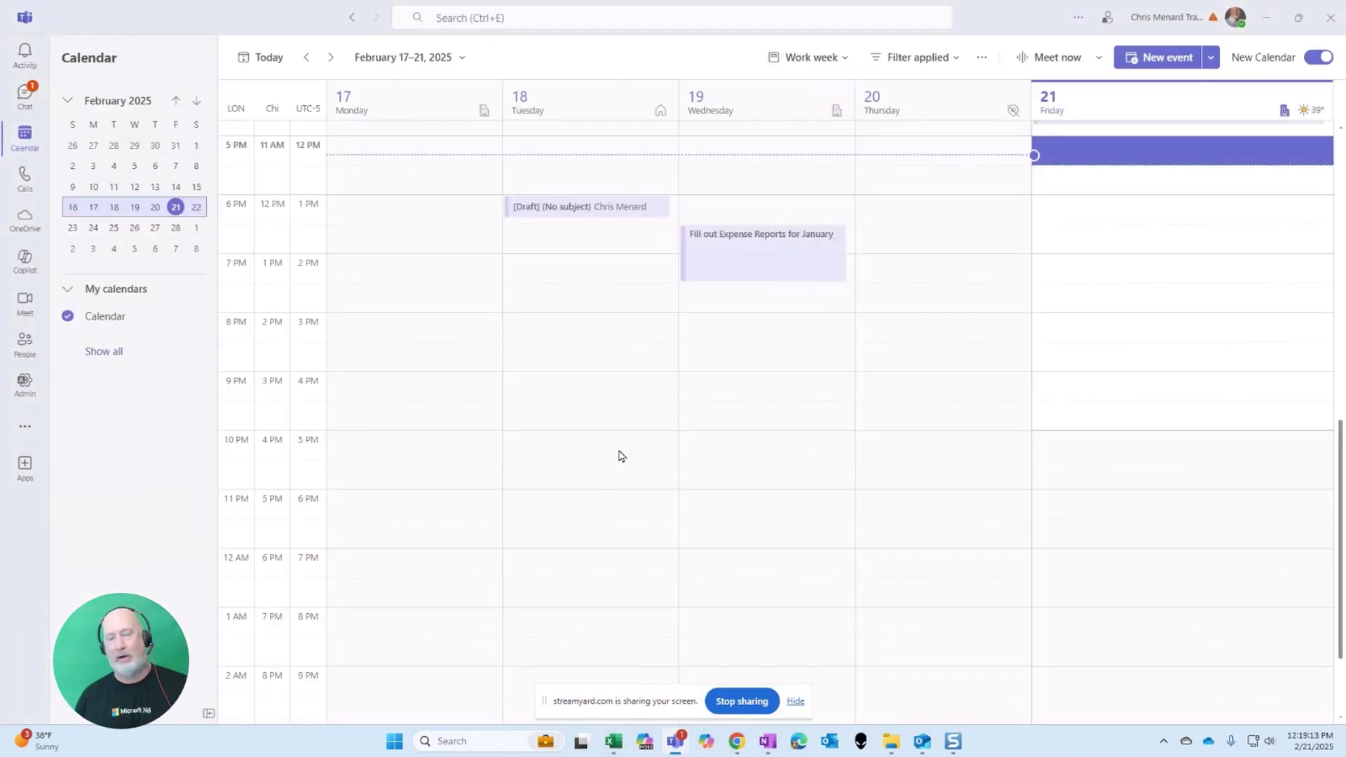
left_click(330, 57)
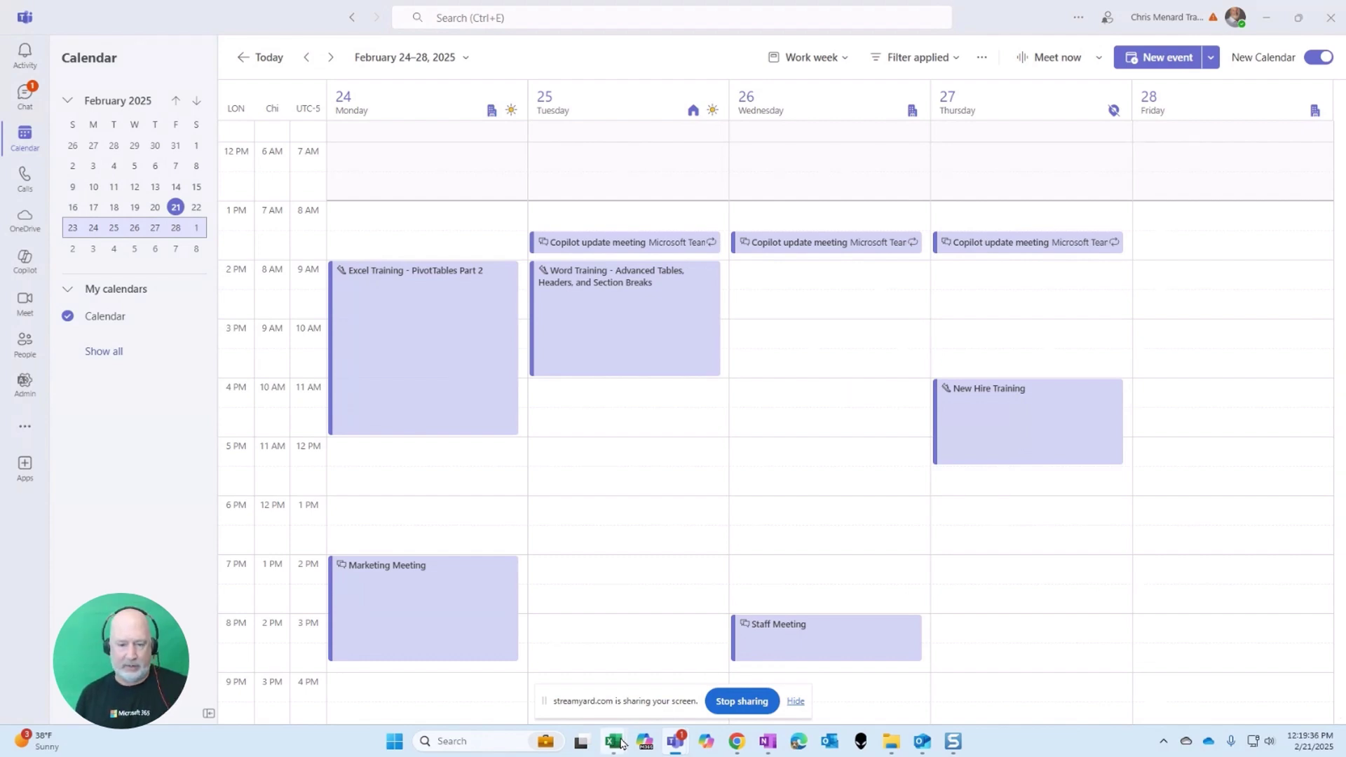
- Back in Excel, copy the prompt sentence about next week's meetings and to-do items
mouse_move(614, 742)
left_click(612, 663)
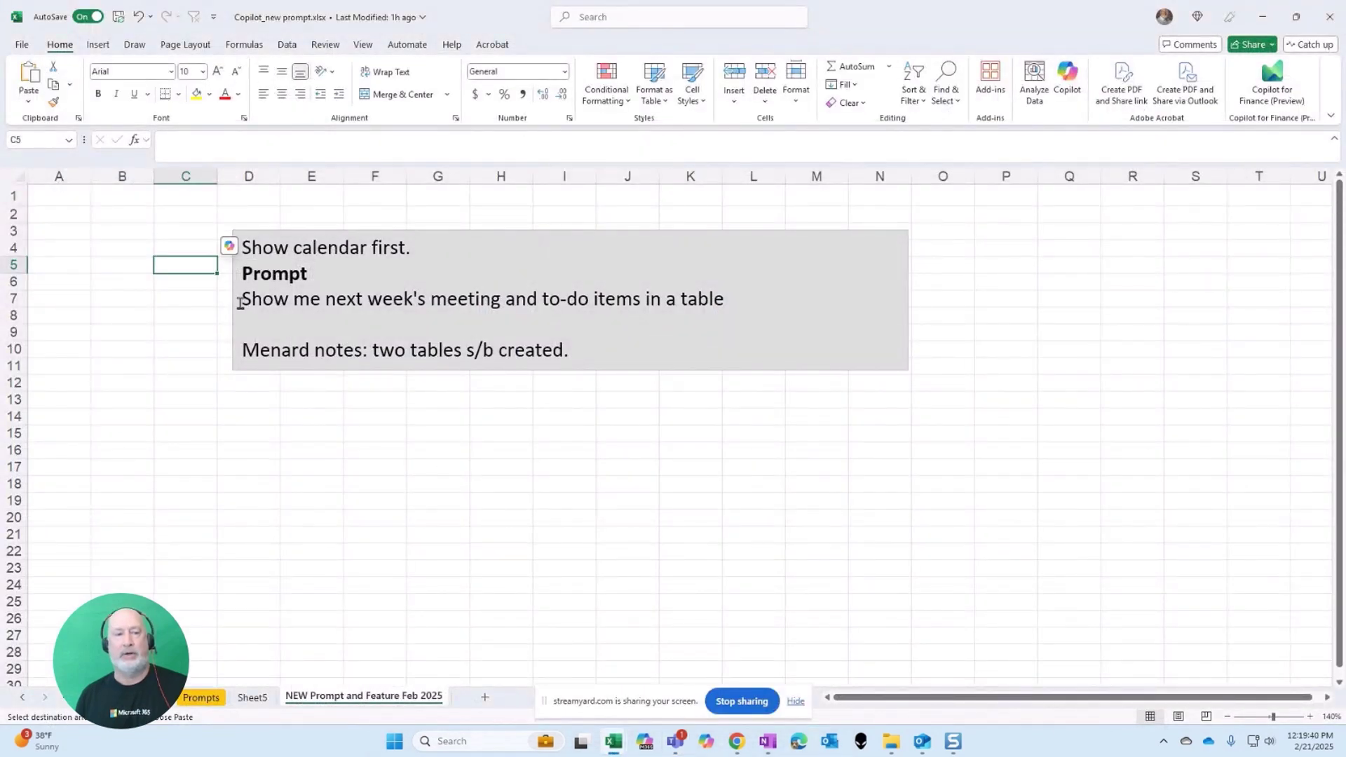
left_click_drag(241, 302, 356, 323)
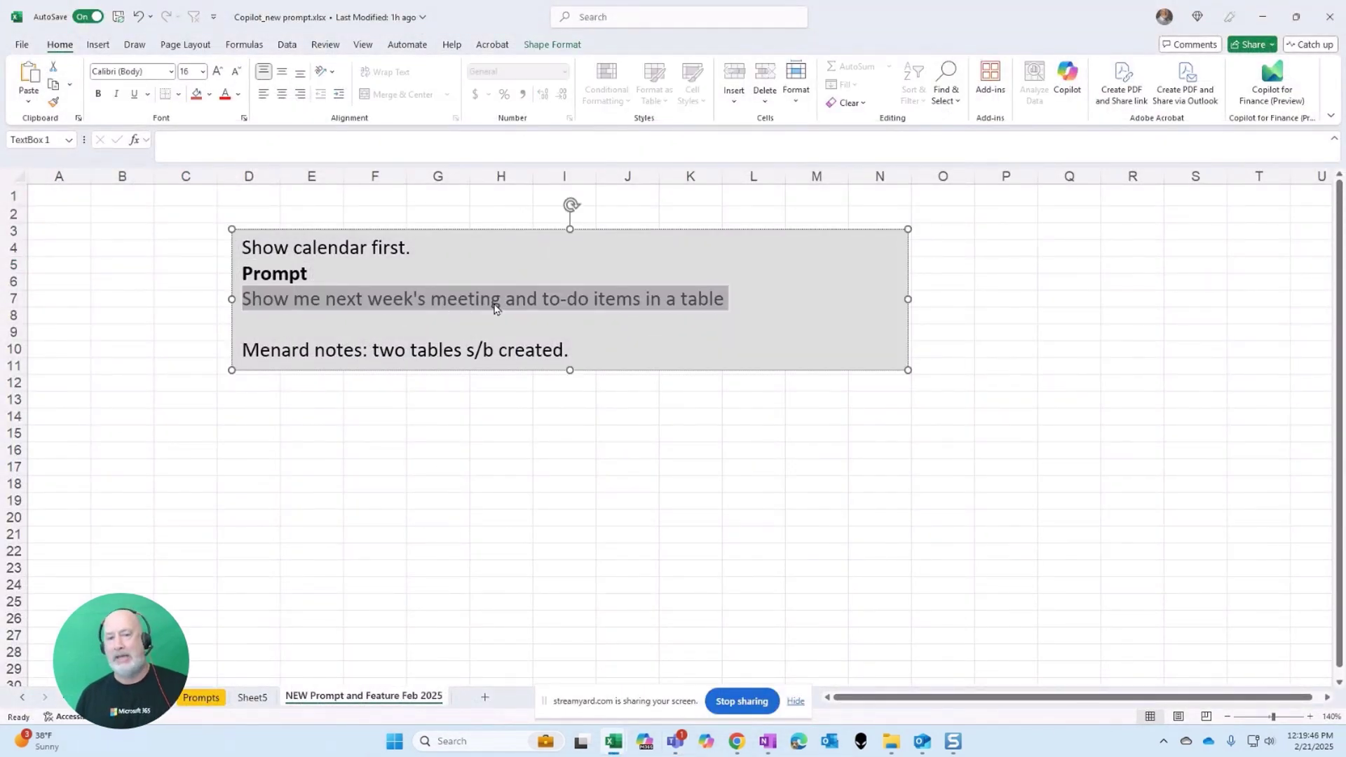
left_click(706, 310)
left_click_drag(733, 305, 254, 312)
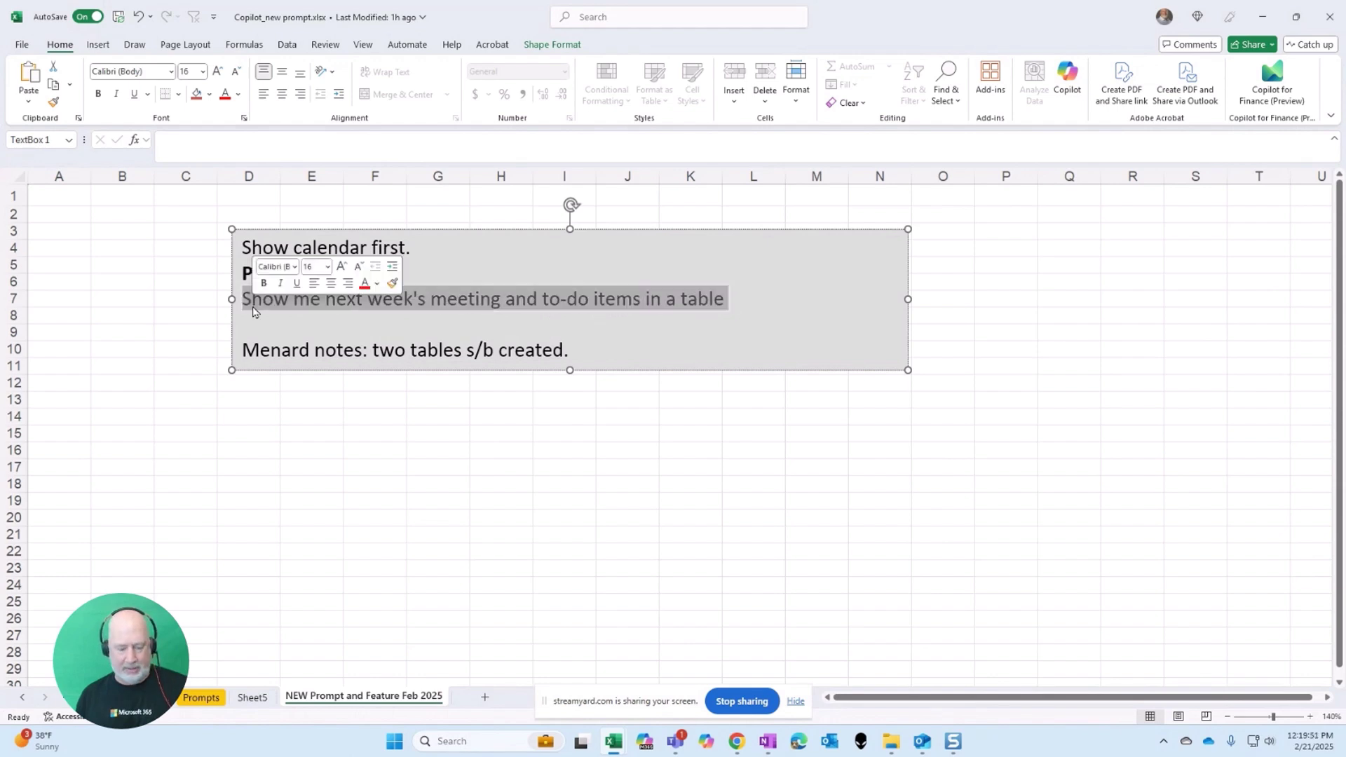
left_click(185, 298)
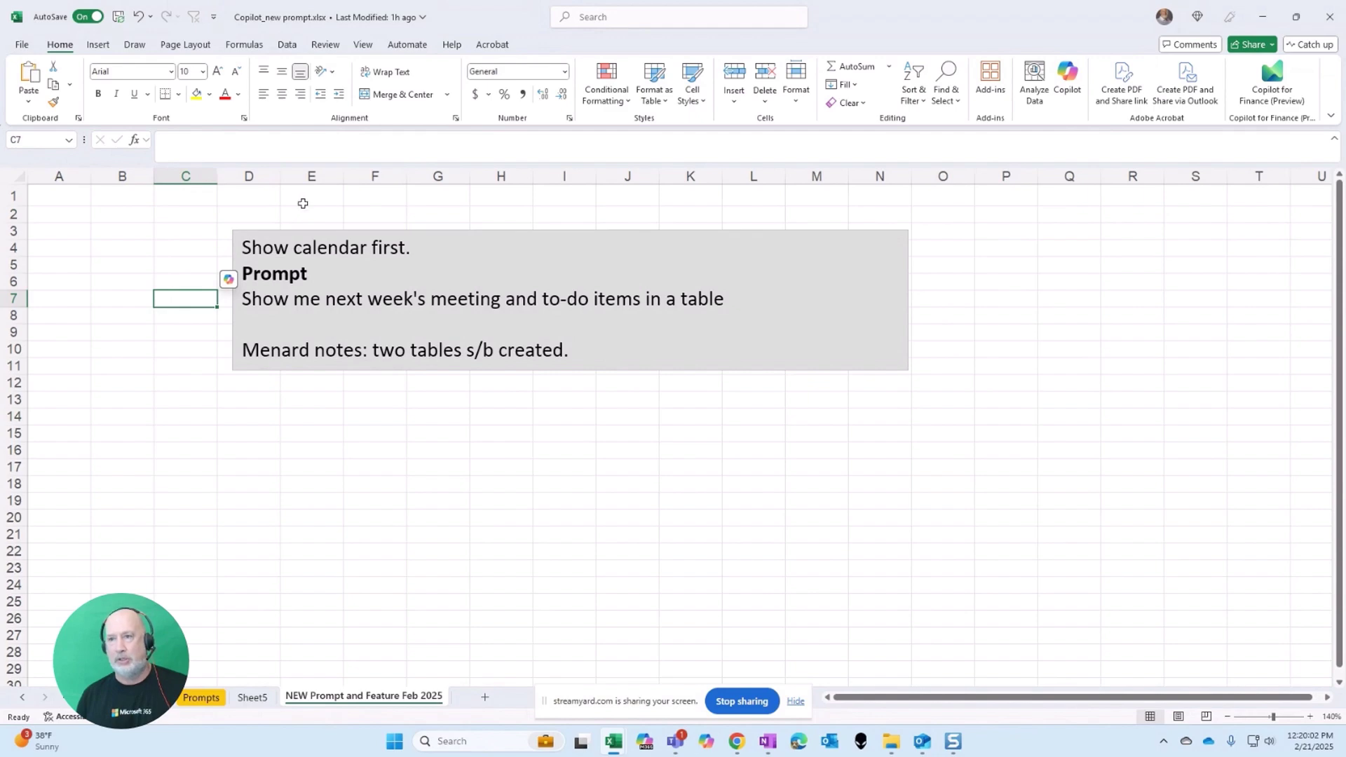
- Ask Copilot, pasting the next-week meetings and to-do prompt, and send it
left_click(229, 283)
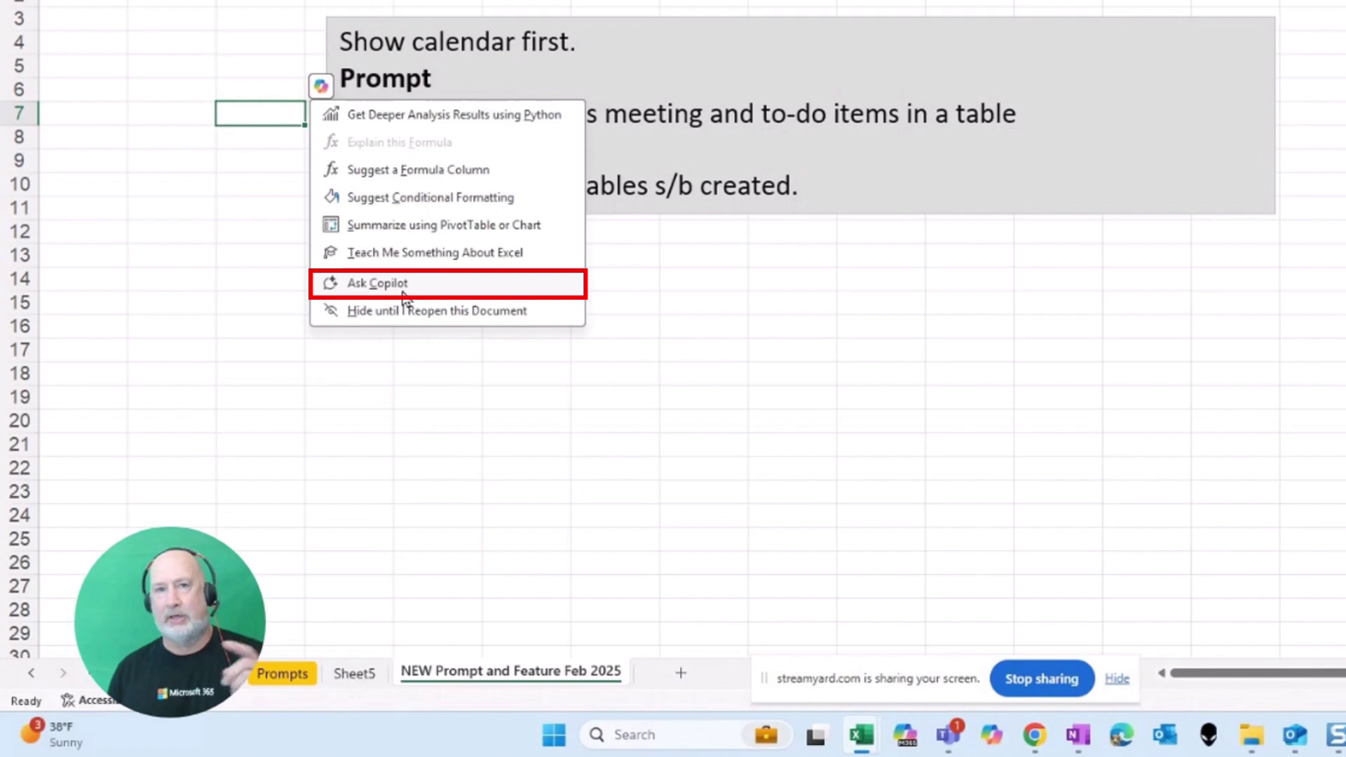
left_click(377, 283)
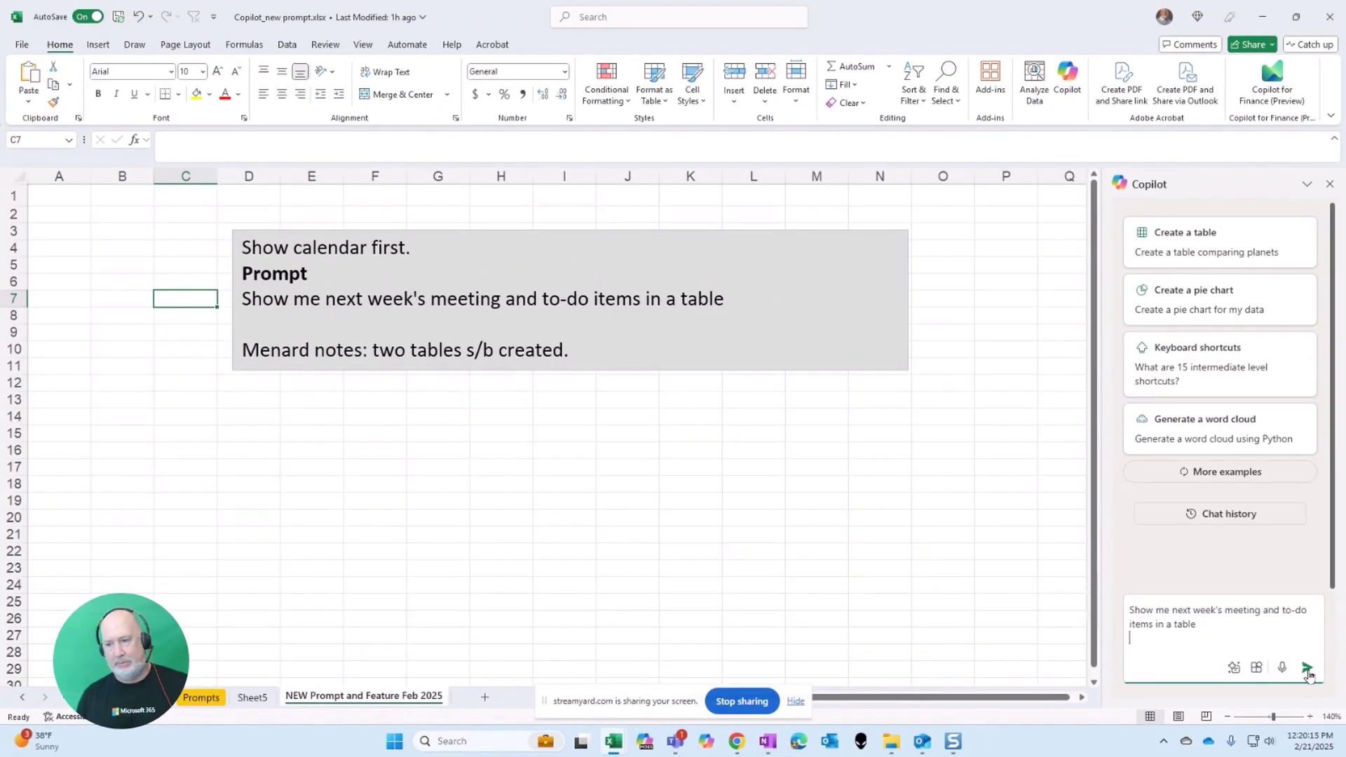
left_click(1306, 667)
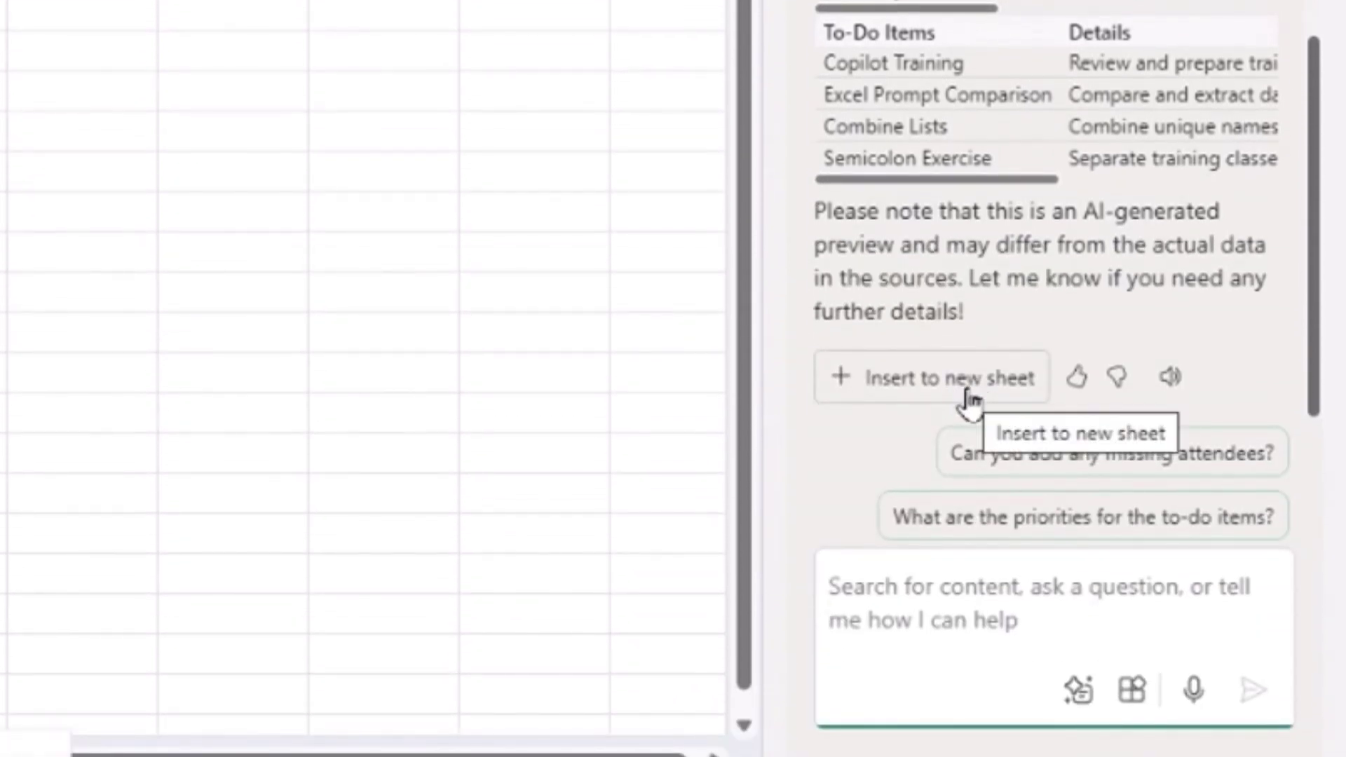
- Insert Copilot's to-do items table into a new sheet and zoom in
left_click(950, 377)
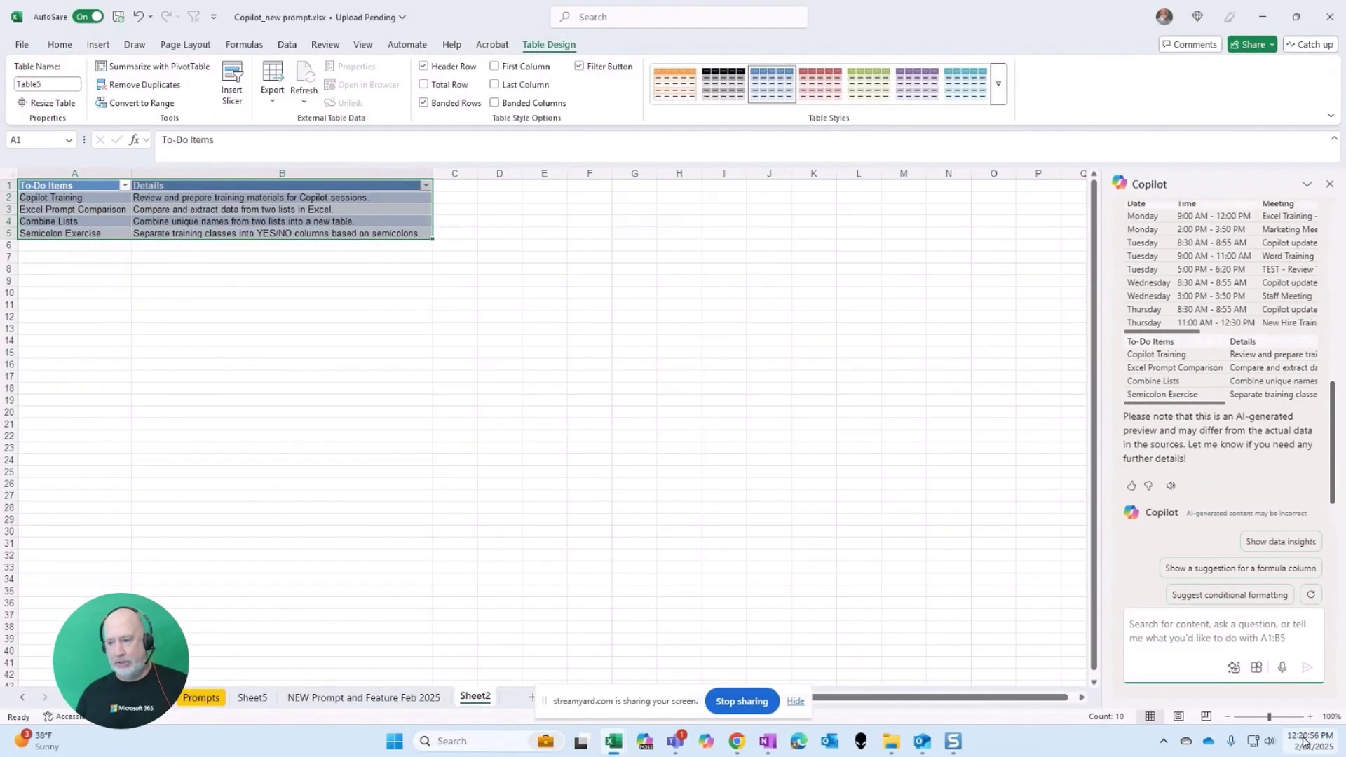
left_click(1312, 716)
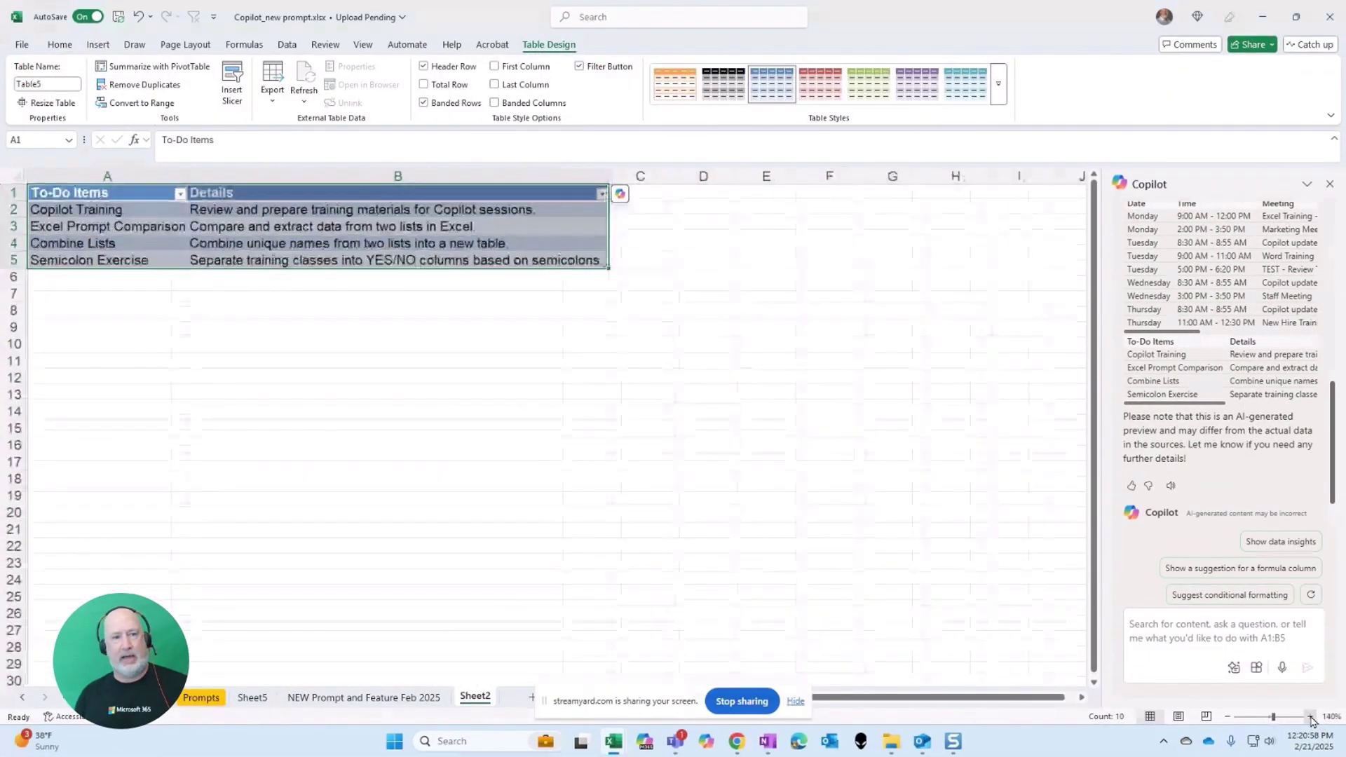
left_click(1313, 720)
left_click(1314, 719)
left_click(1313, 720)
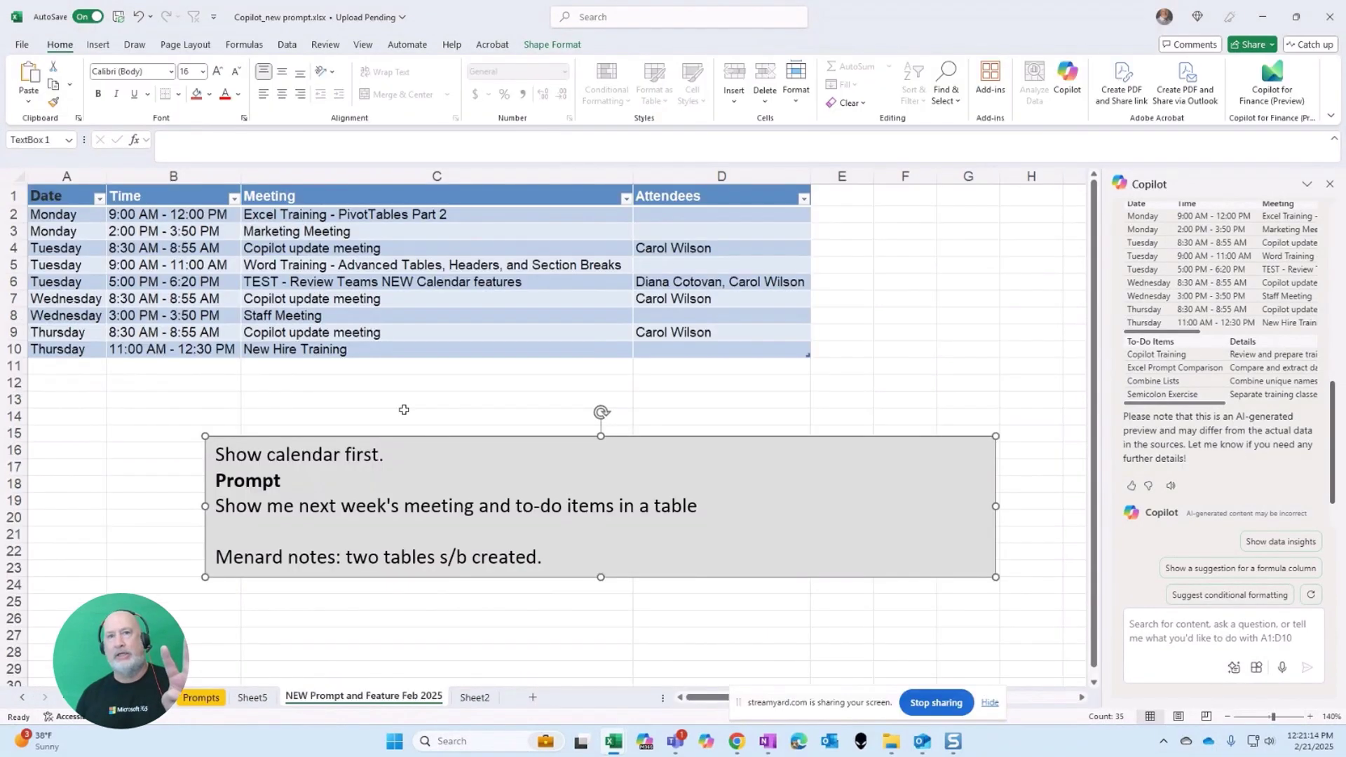
- Review the enlarged meetings table, then show the to-do table on Sheet2
left_click(131, 231)
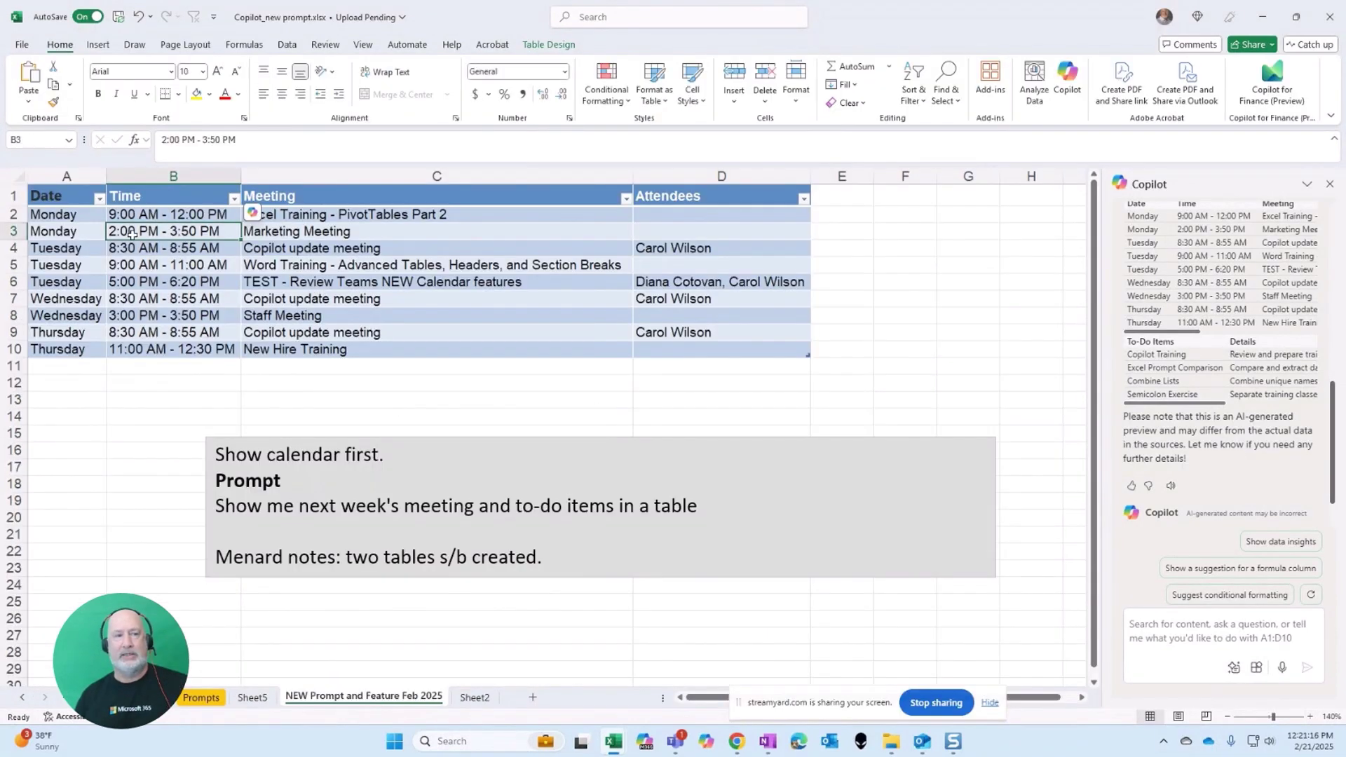
left_click(1311, 716)
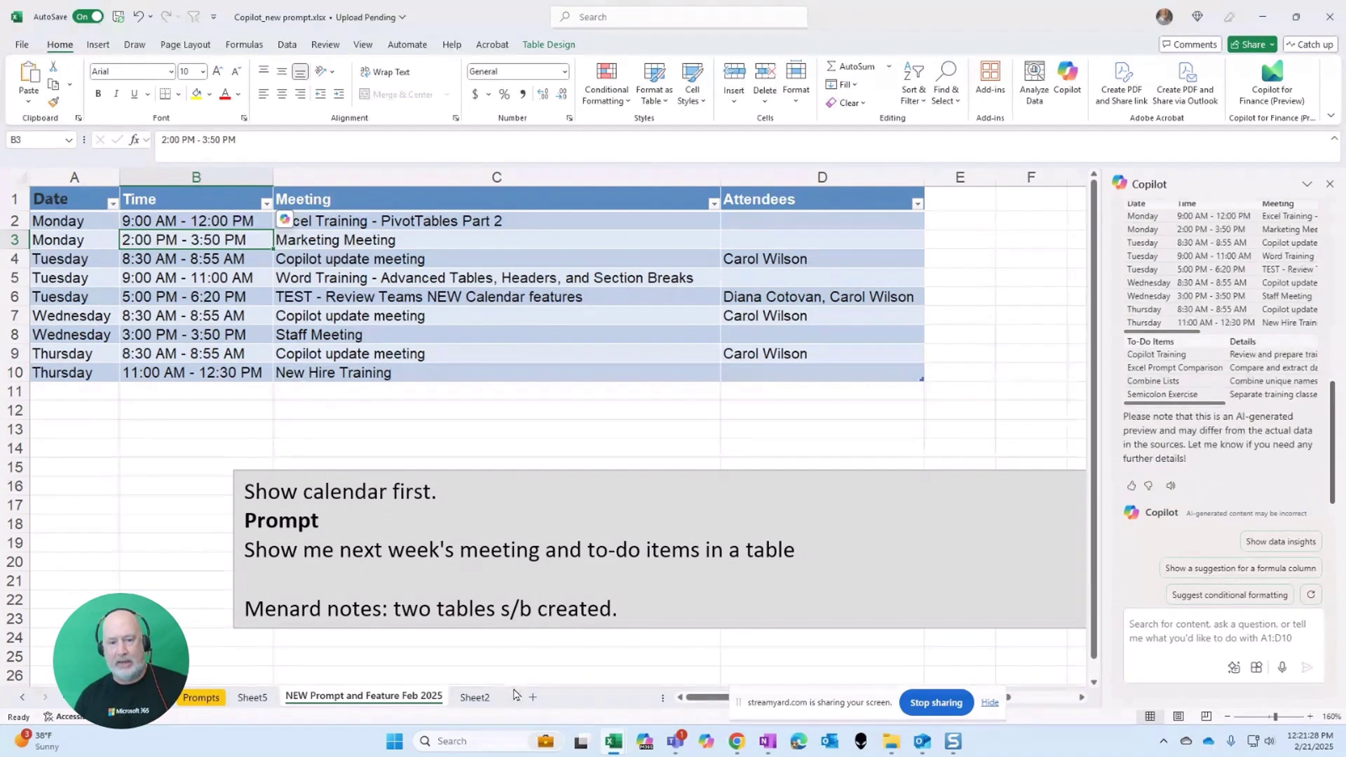
left_click(475, 697)
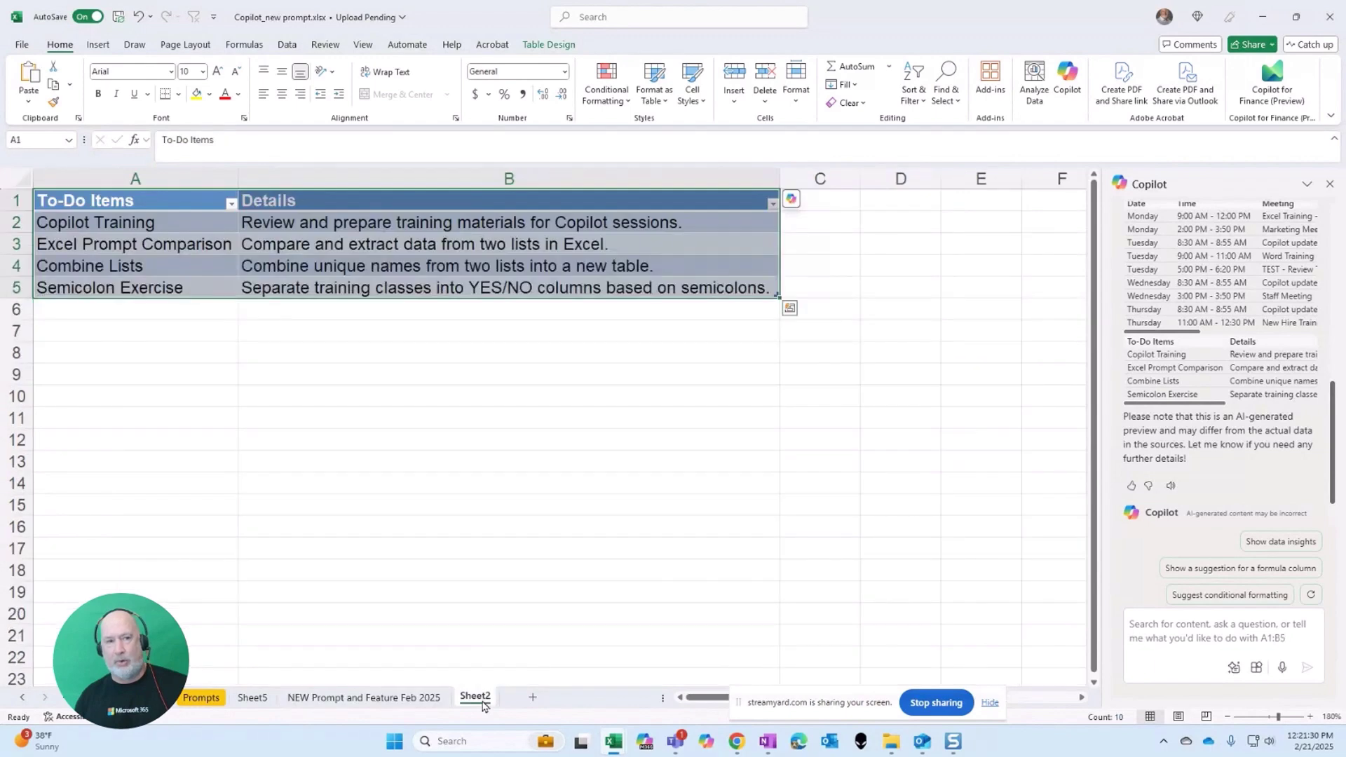